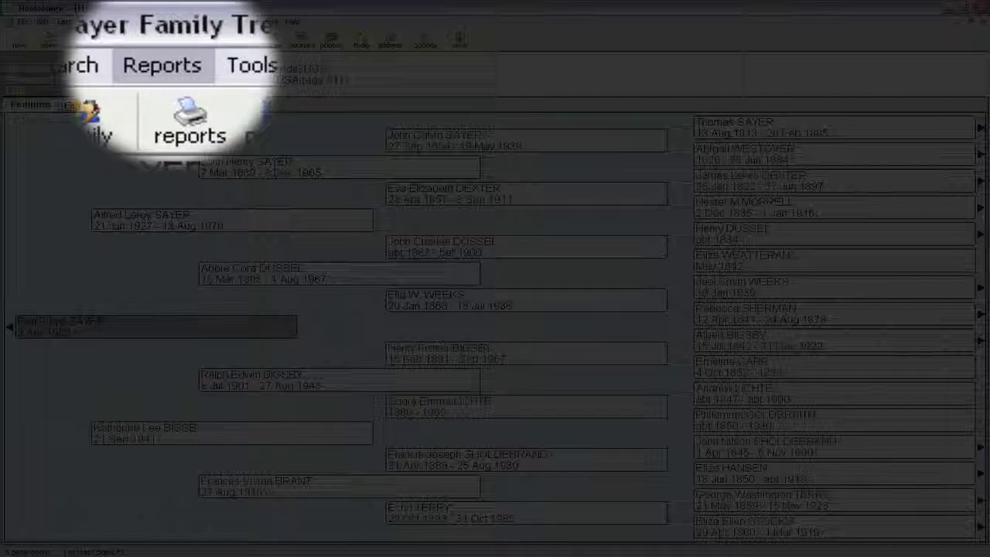
Open Print Reports from Reports > Lists and re-expand the Lists category to show its reports
click(168, 21)
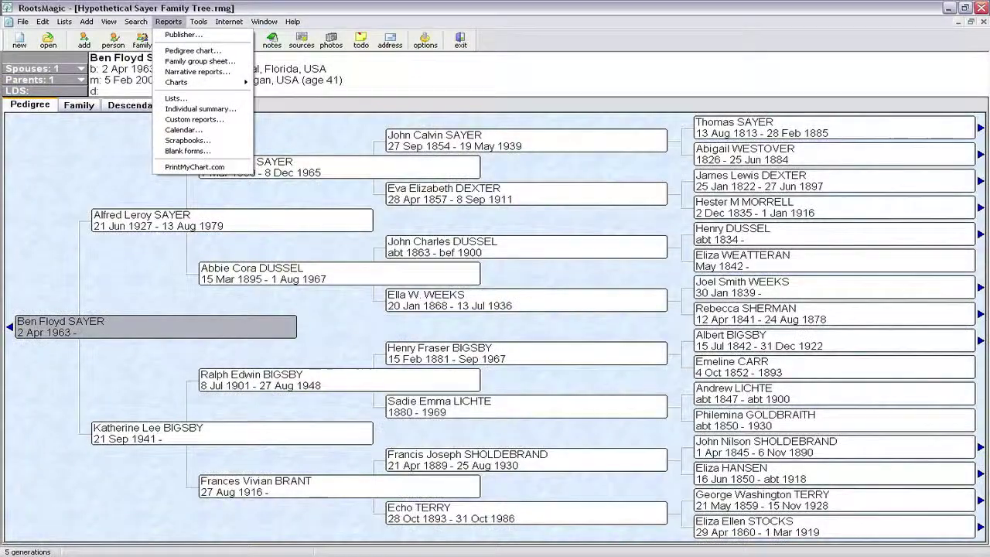
click(180, 99)
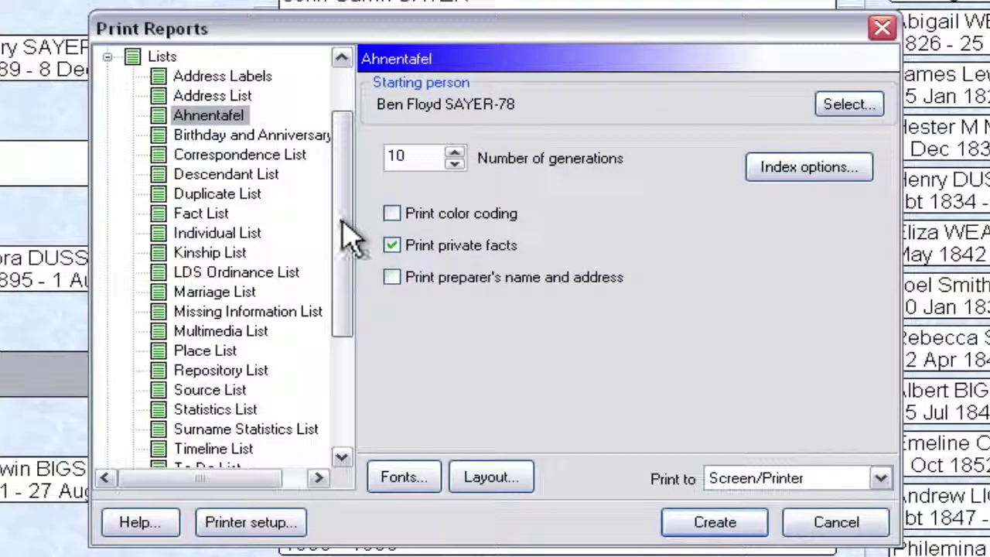
drag(346, 213, 348, 167)
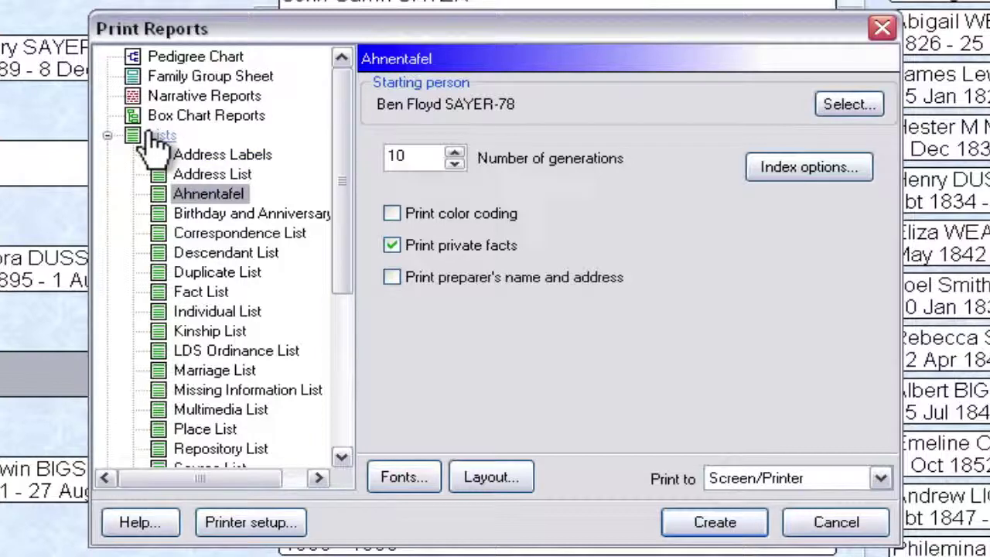
click(107, 135)
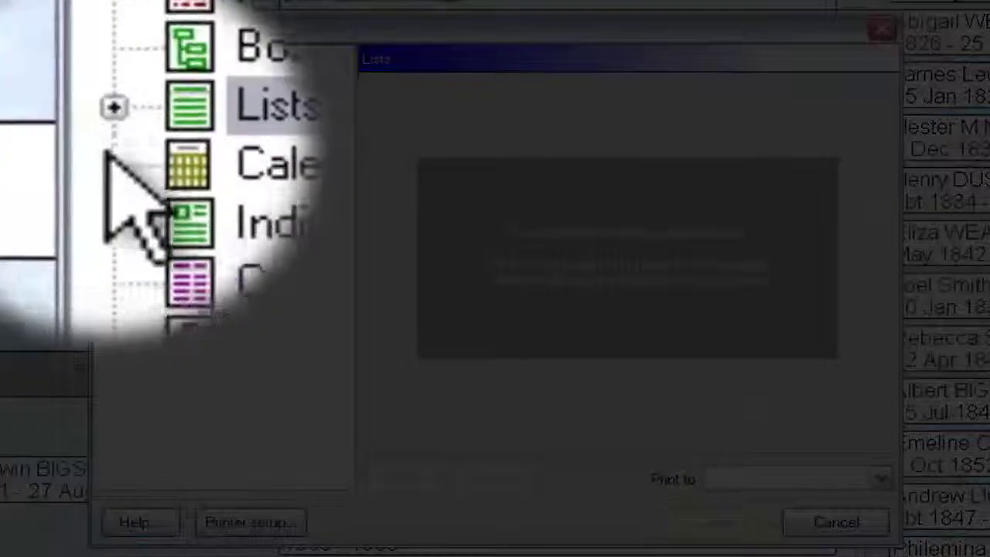
click(107, 136)
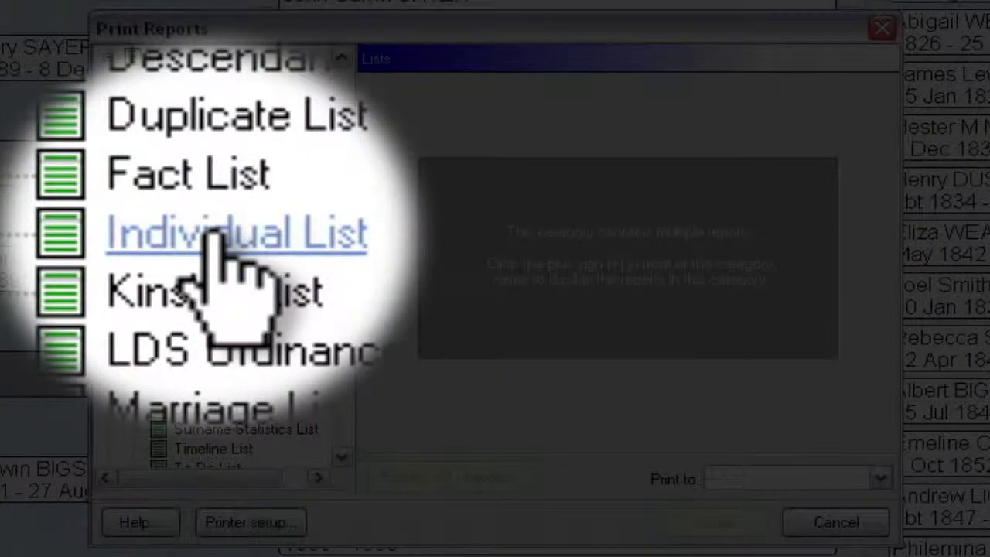
Create an Individual List report limited to Unlinked people
click(208, 233)
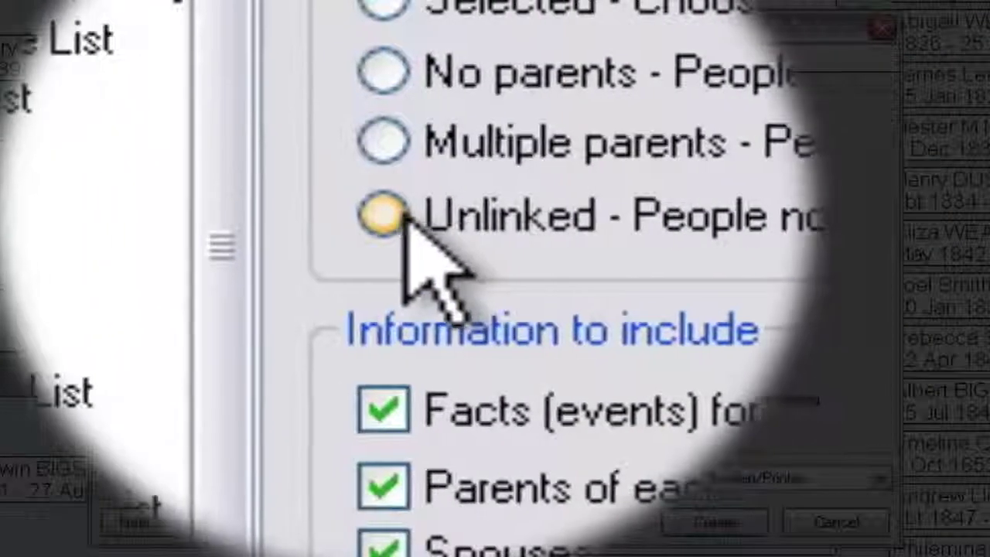
click(396, 214)
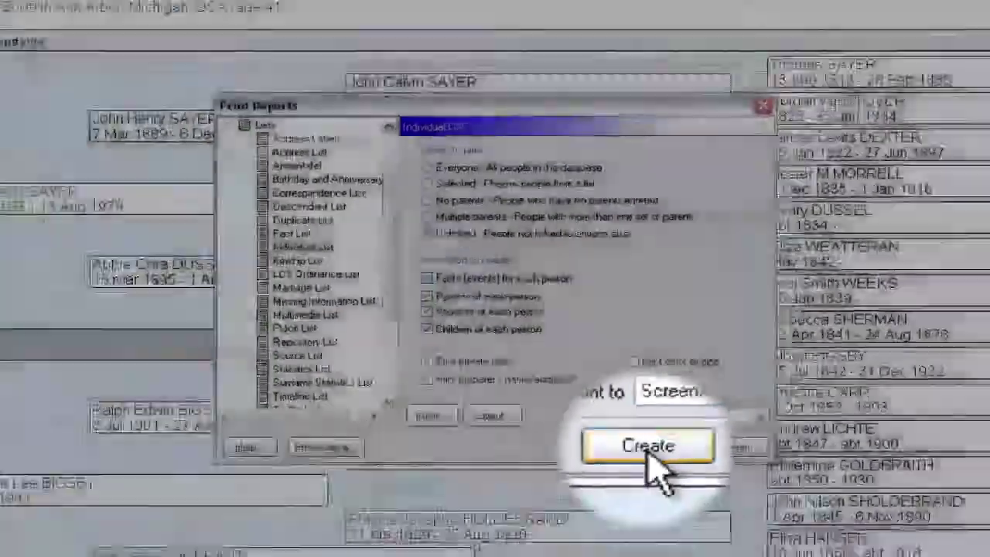
click(719, 514)
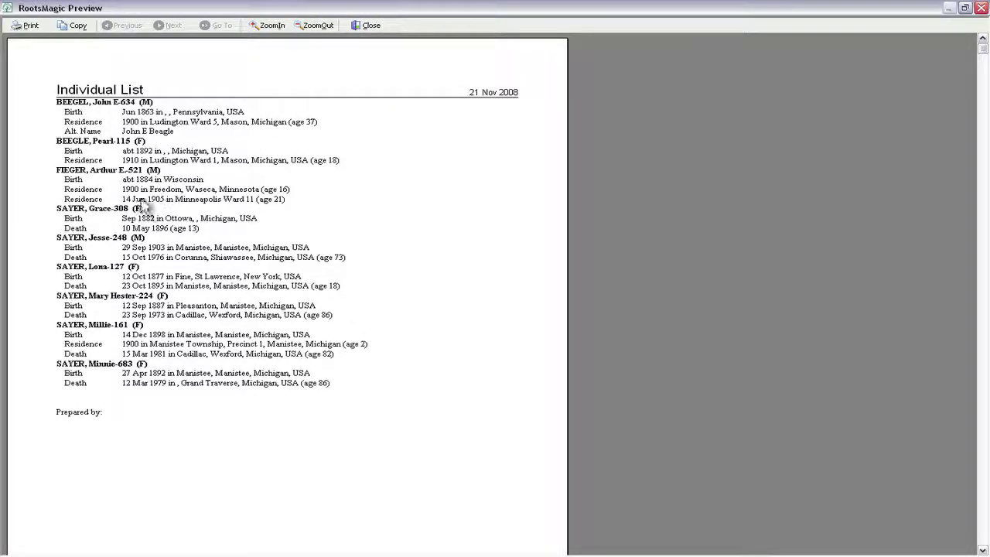
Close the Individual List preview to return to Print Reports
click(369, 26)
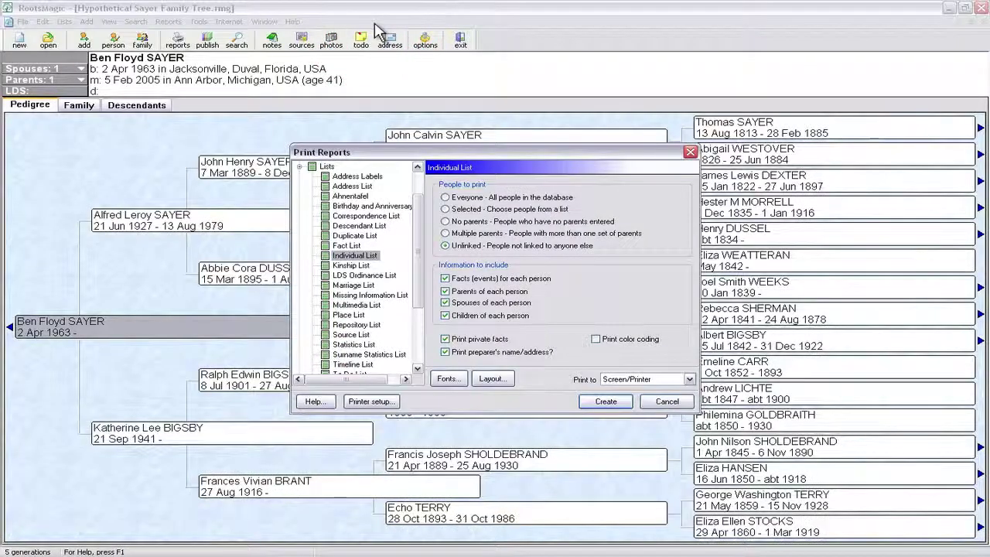
Preview the Duplicate List report of four matching pairs, then close it and Print Reports
click(666, 402)
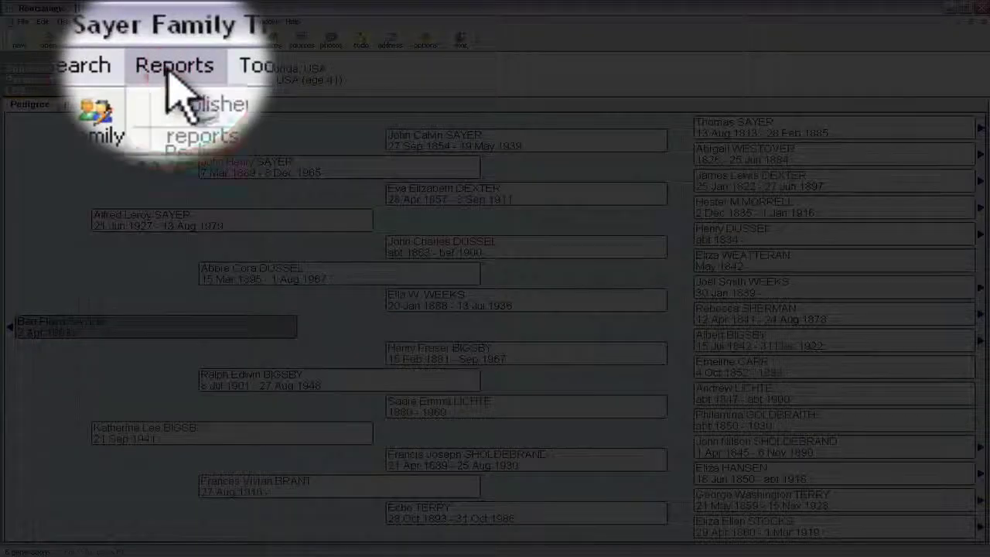
click(167, 71)
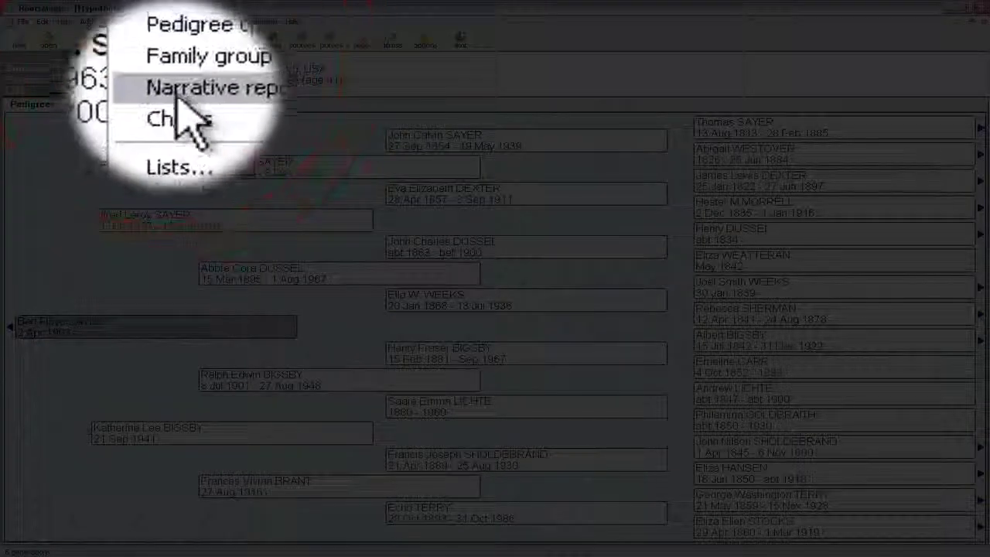
click(178, 99)
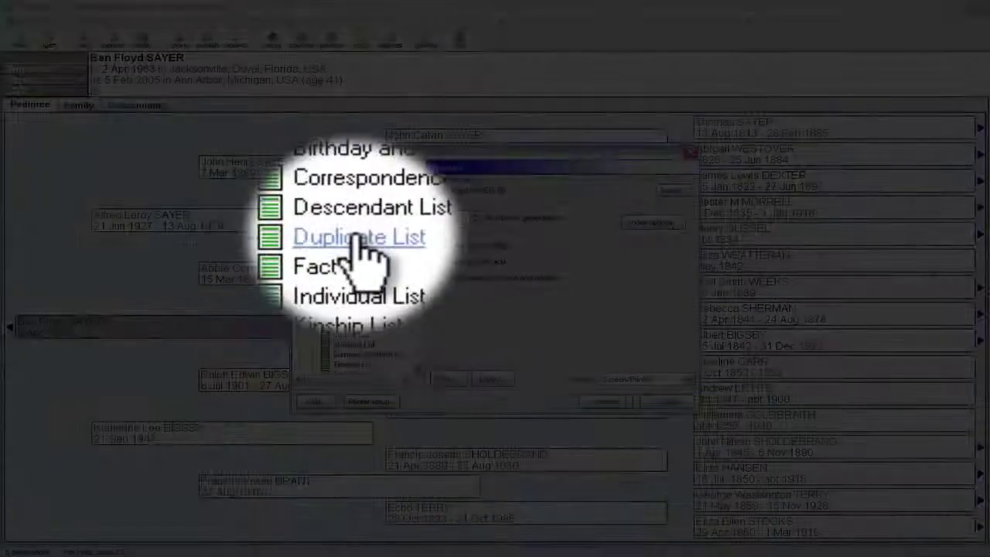
click(354, 235)
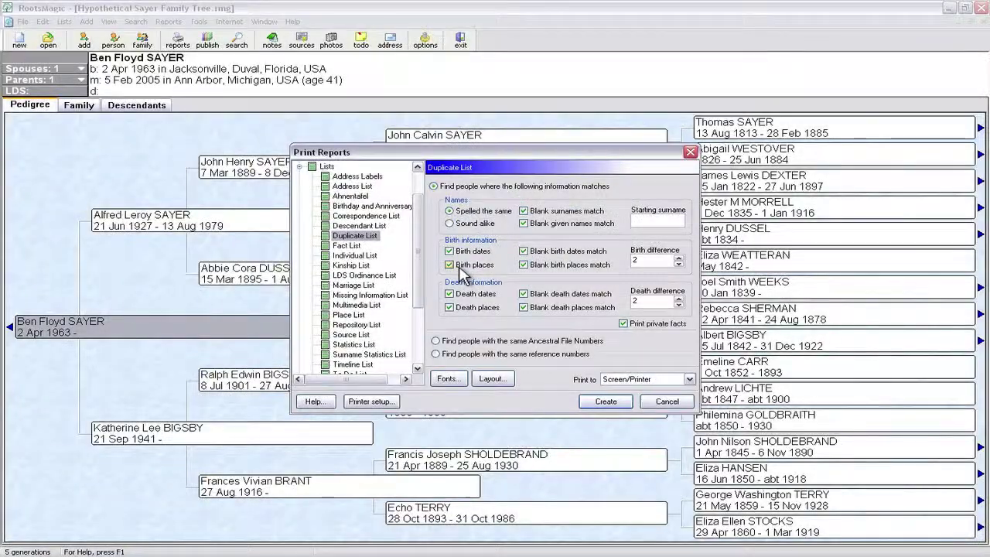
click(607, 401)
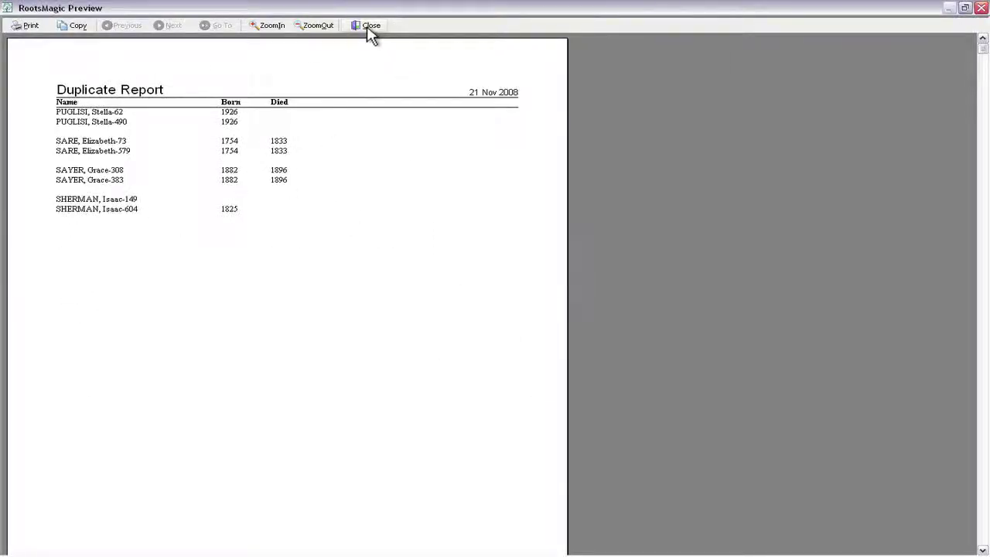
click(369, 28)
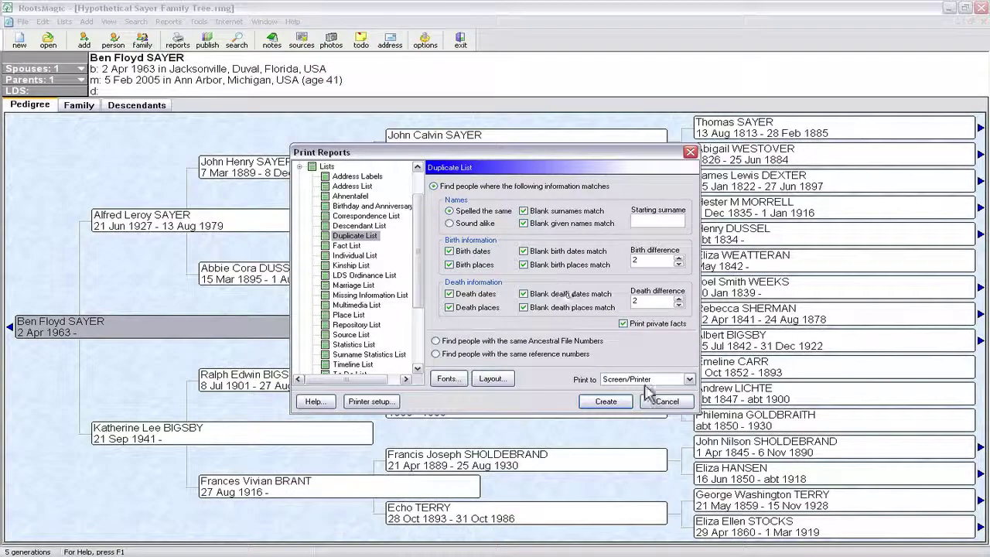
click(648, 398)
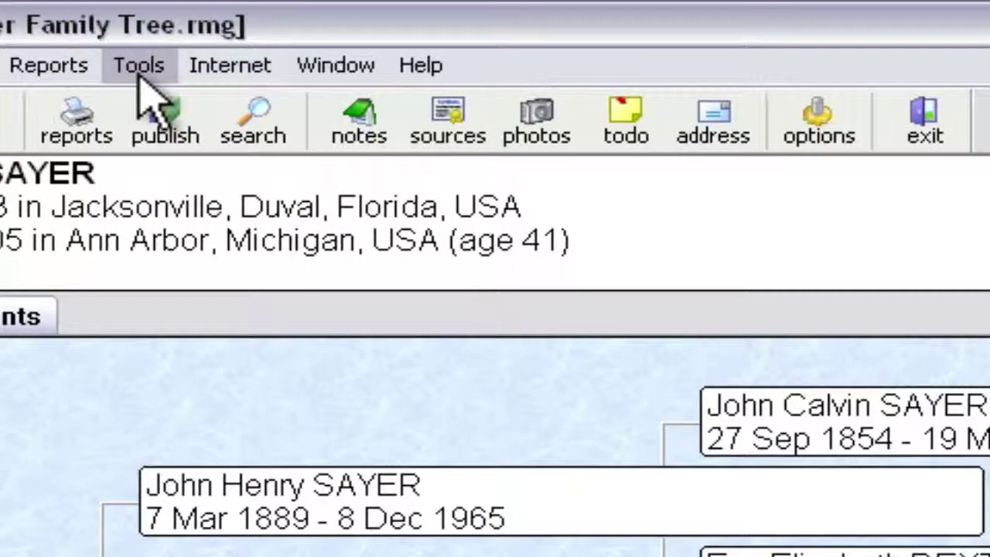
Open the Duplicate Search dialog from Tools > Merge > Duplicate search / merge
click(139, 70)
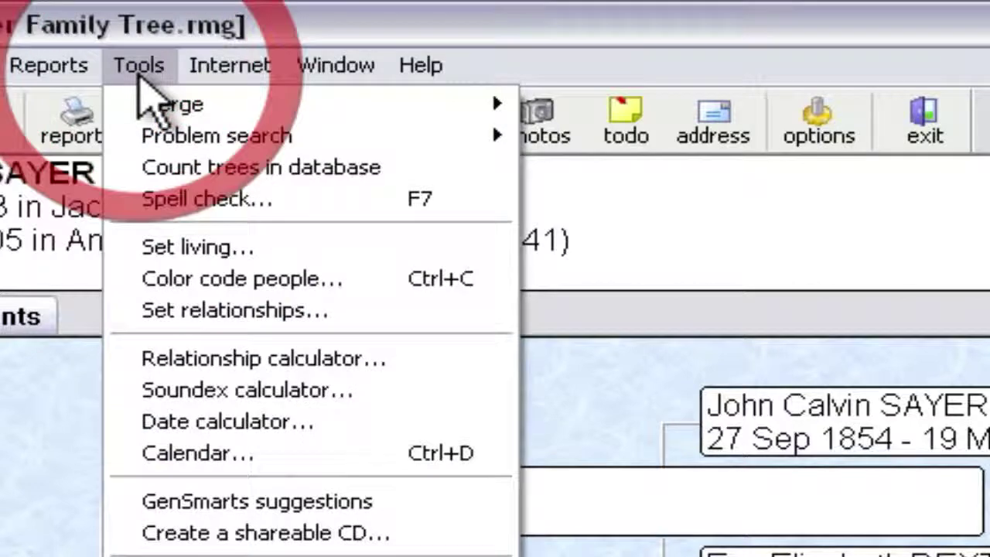
mouse_move(191, 117)
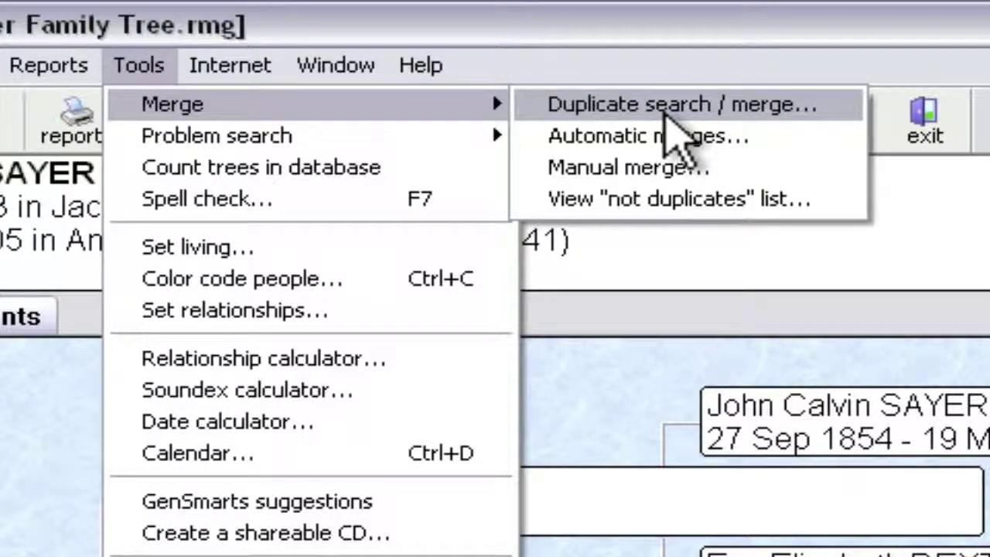
click(666, 114)
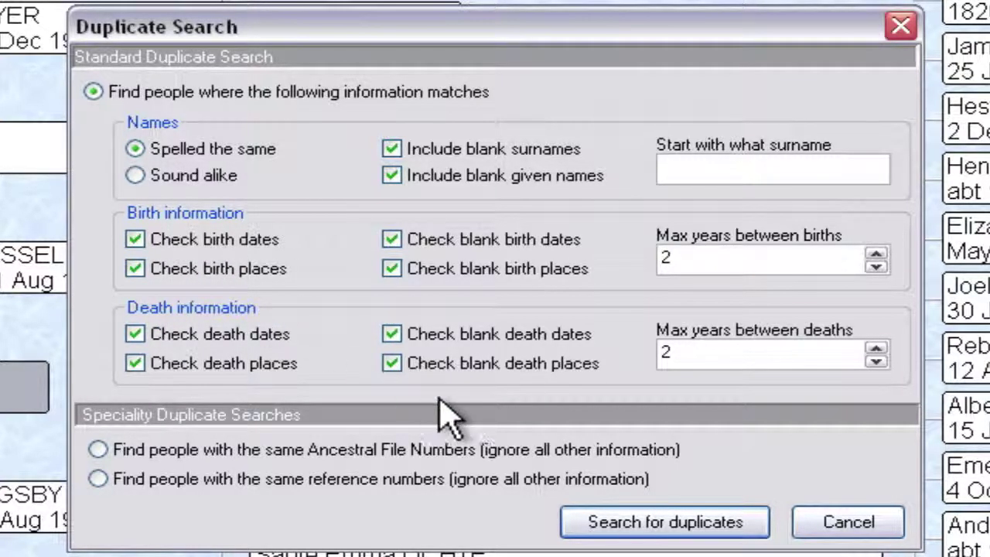
Run the duplicate search without a database backup, listing four possible duplicate pairs
click(650, 529)
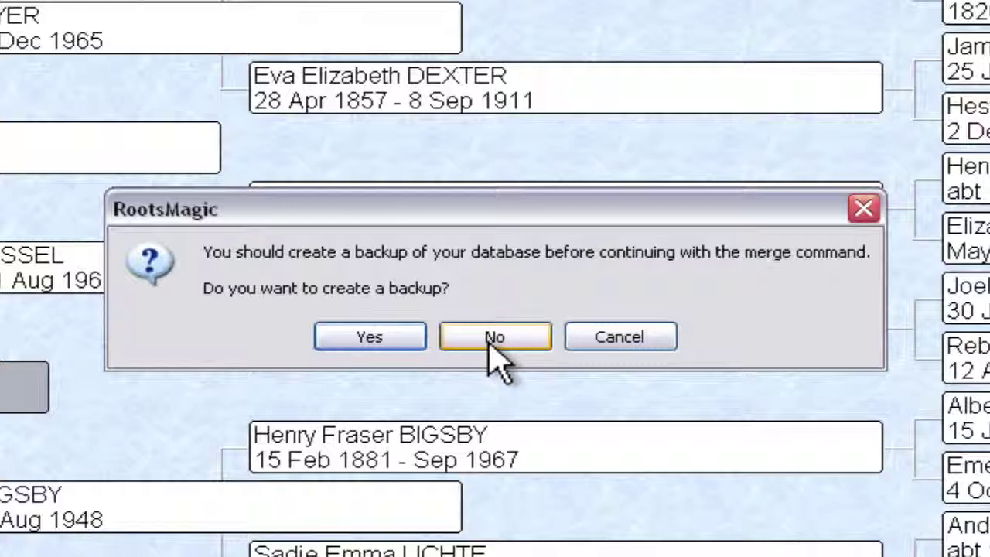
click(492, 340)
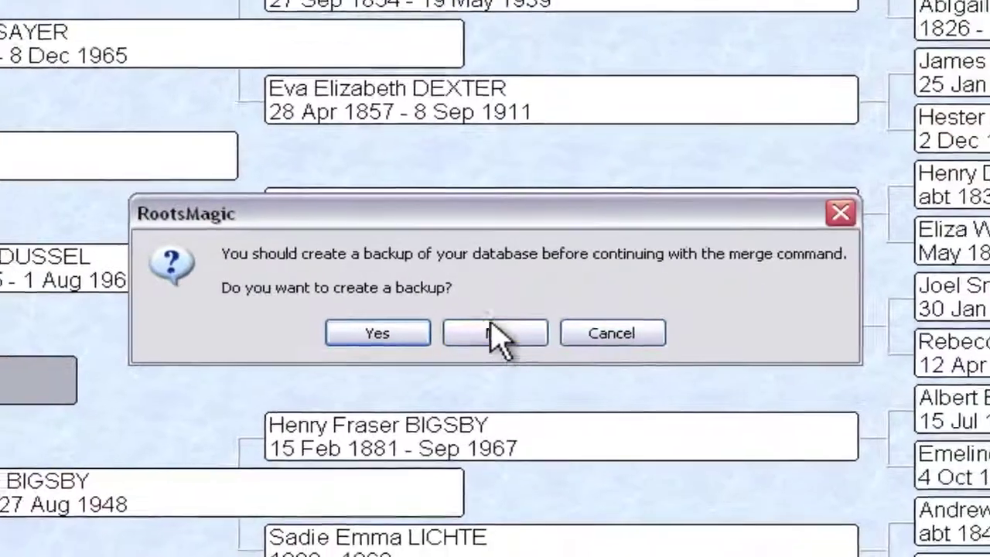
click(495, 340)
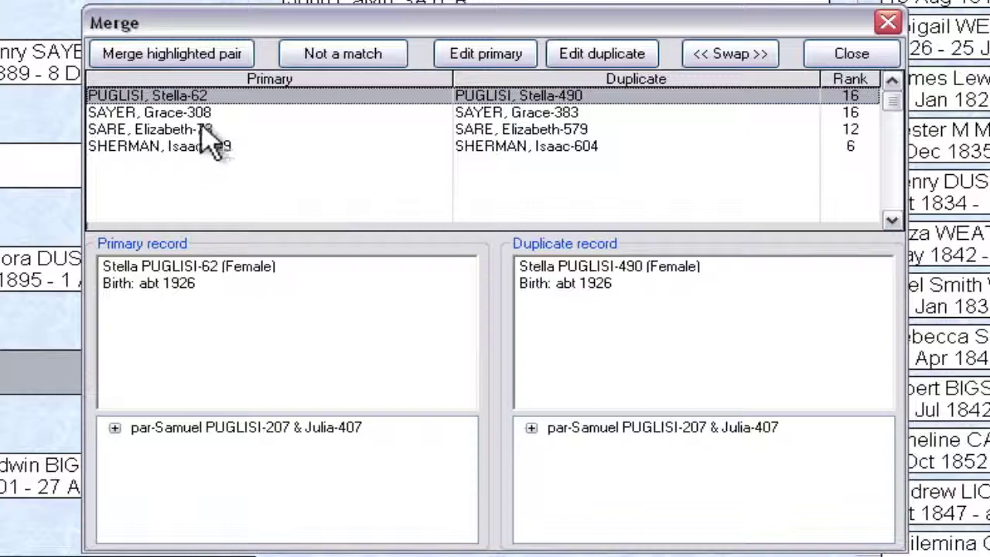
click(199, 116)
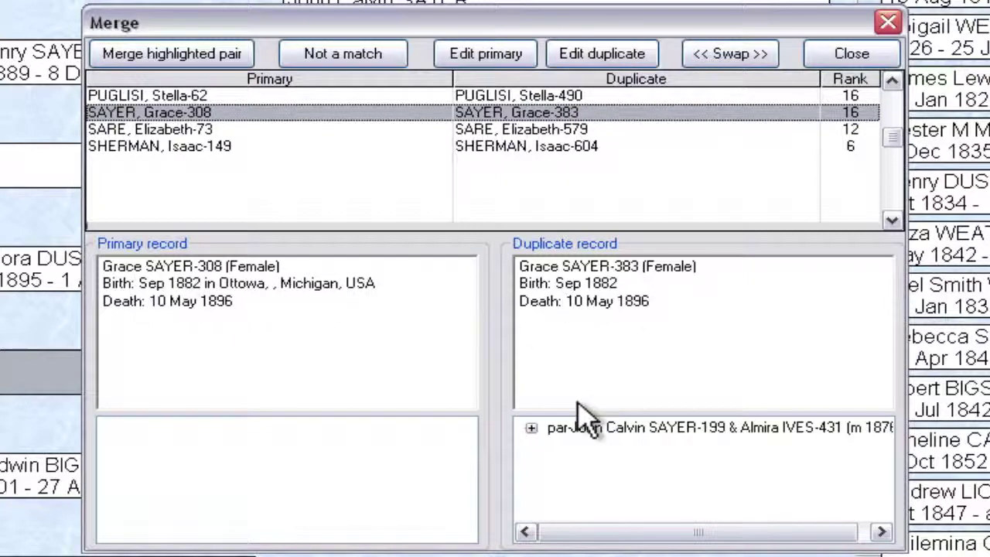
click(530, 428)
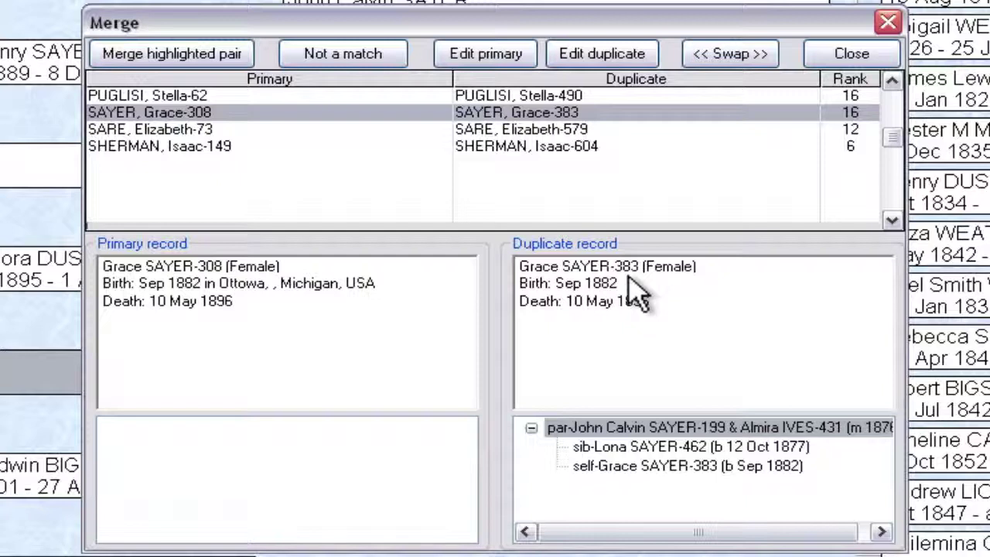
click(531, 428)
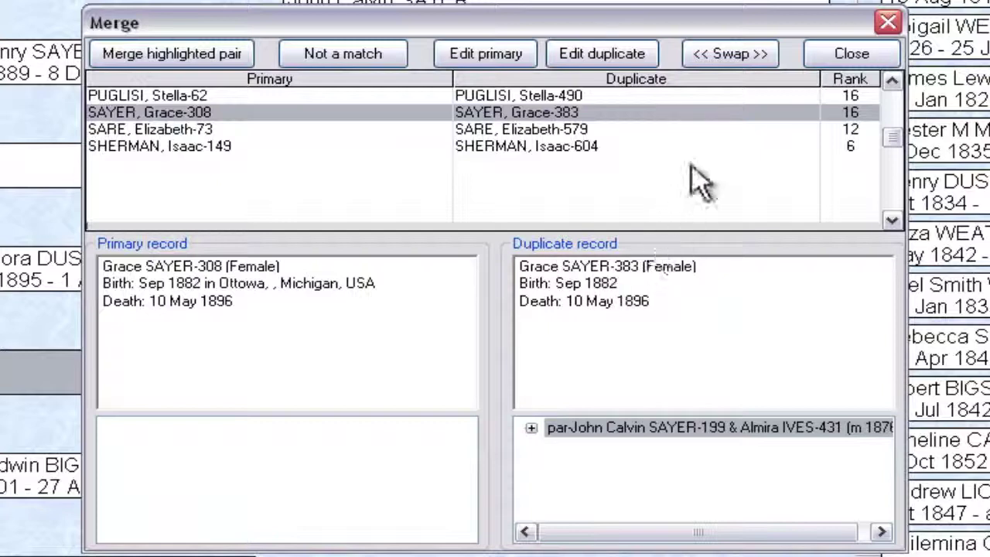
click(729, 62)
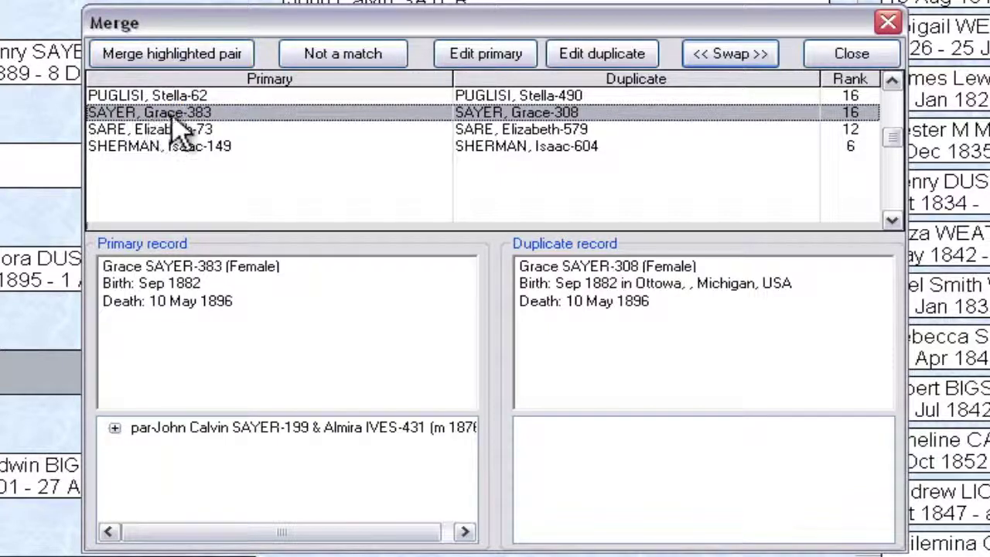
click(177, 55)
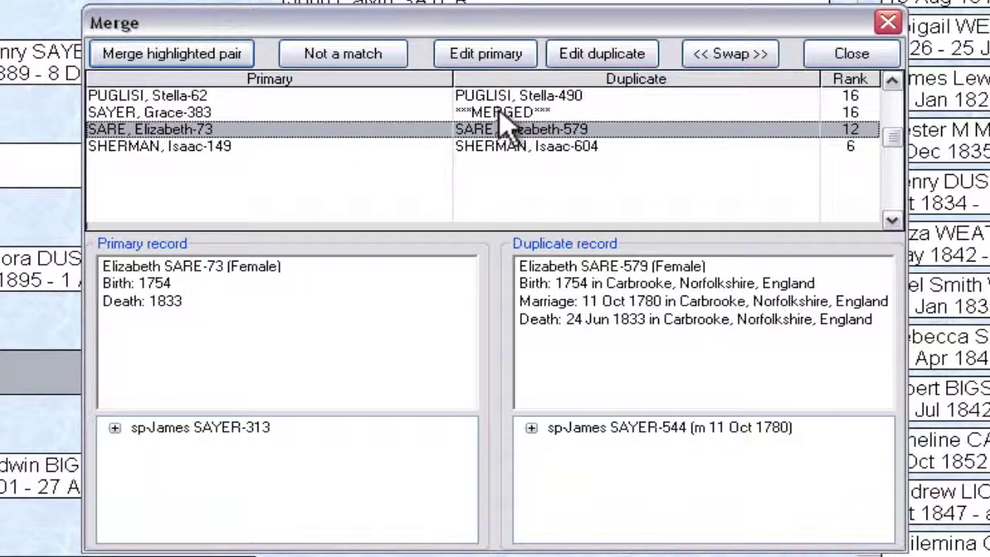
click(194, 114)
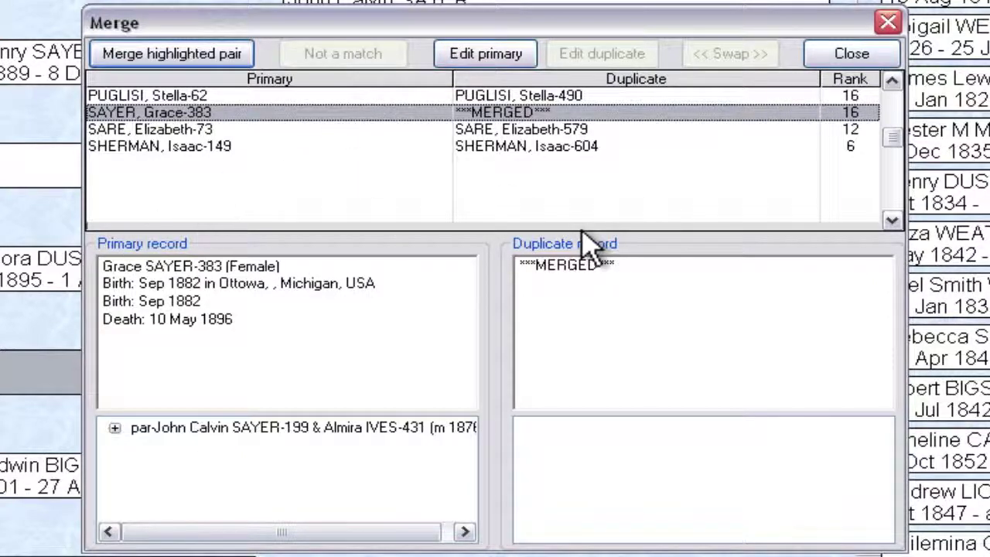
Delete Grace SAYER-383's second Sep 1882 birth fact, the one without a place, and save
click(485, 59)
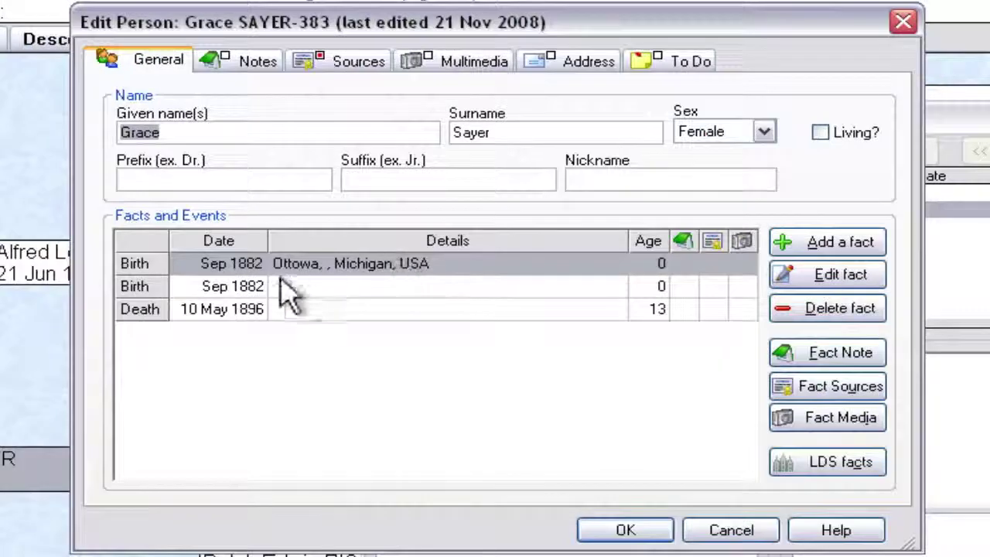
click(241, 288)
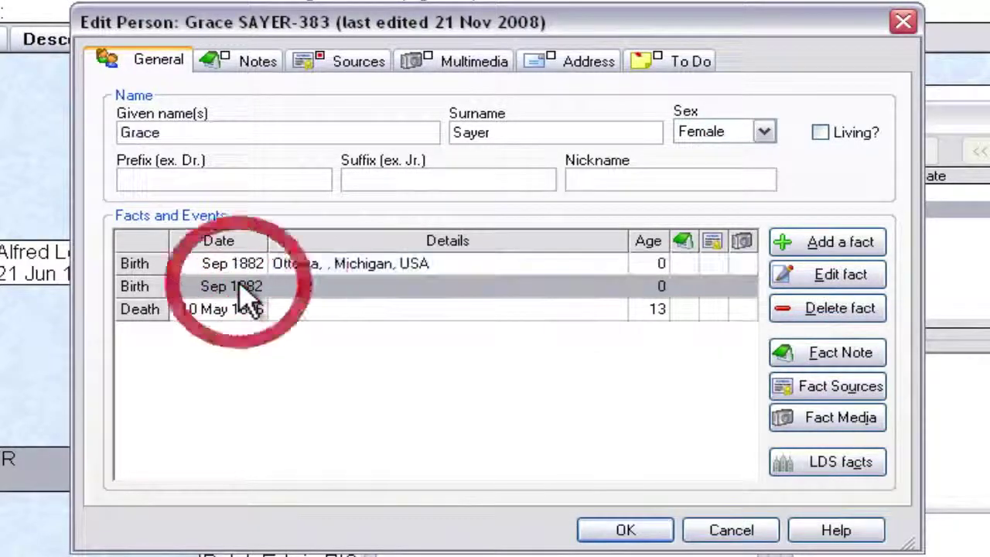
click(820, 309)
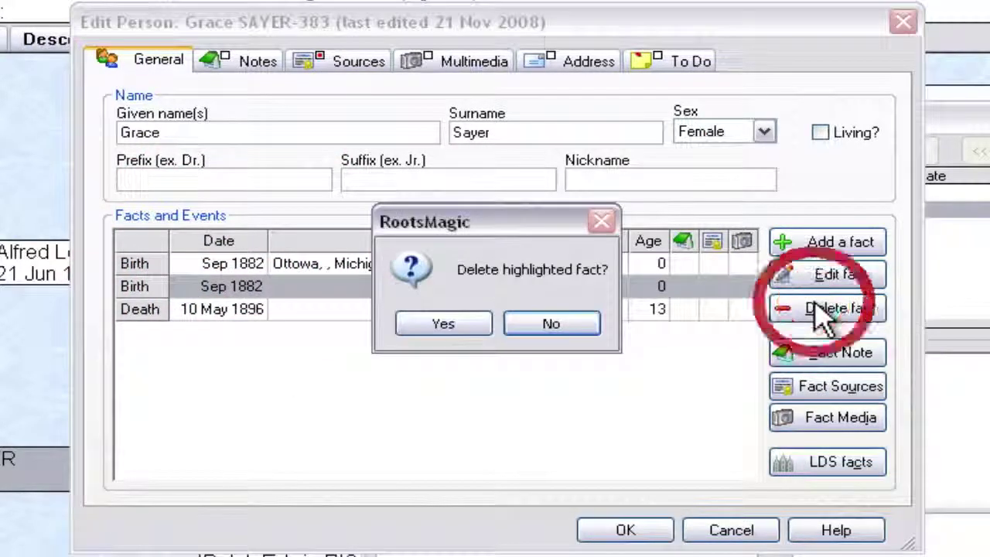
click(442, 325)
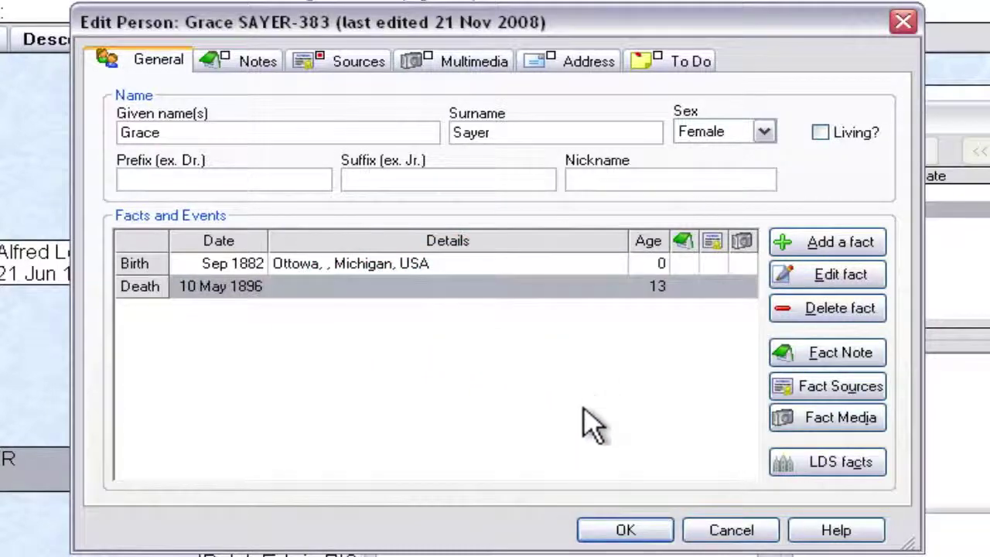
click(648, 530)
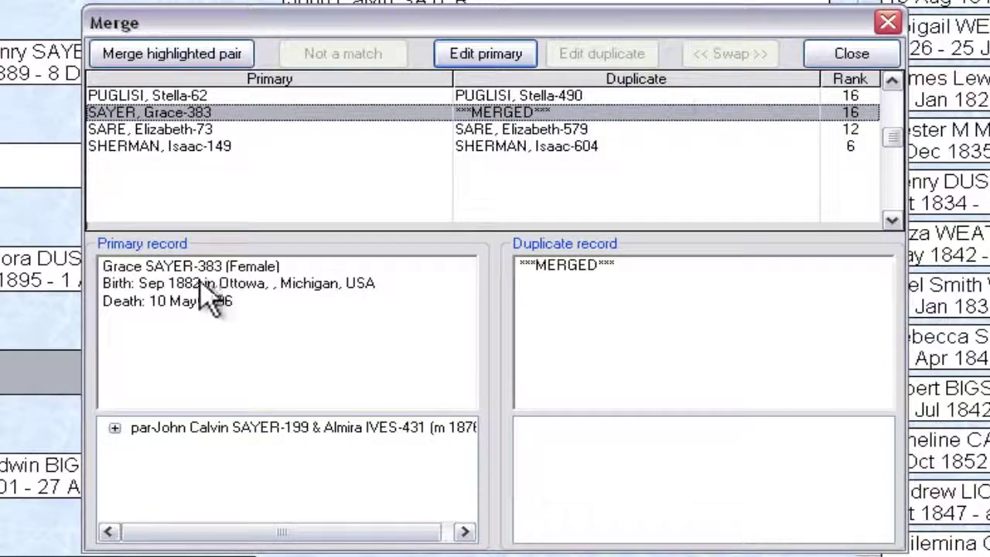
Close the Merge window without saving the position and open Print Reports
click(859, 54)
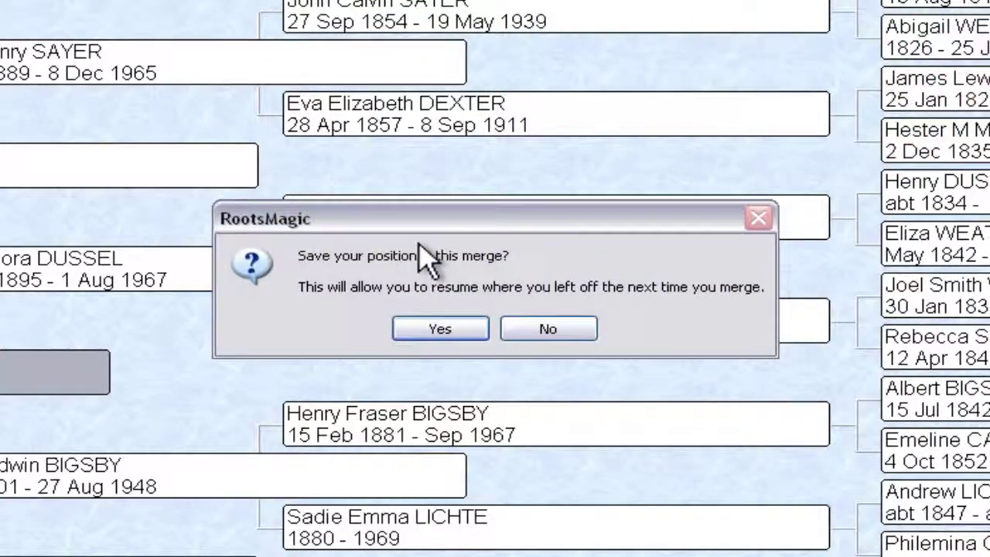
click(543, 328)
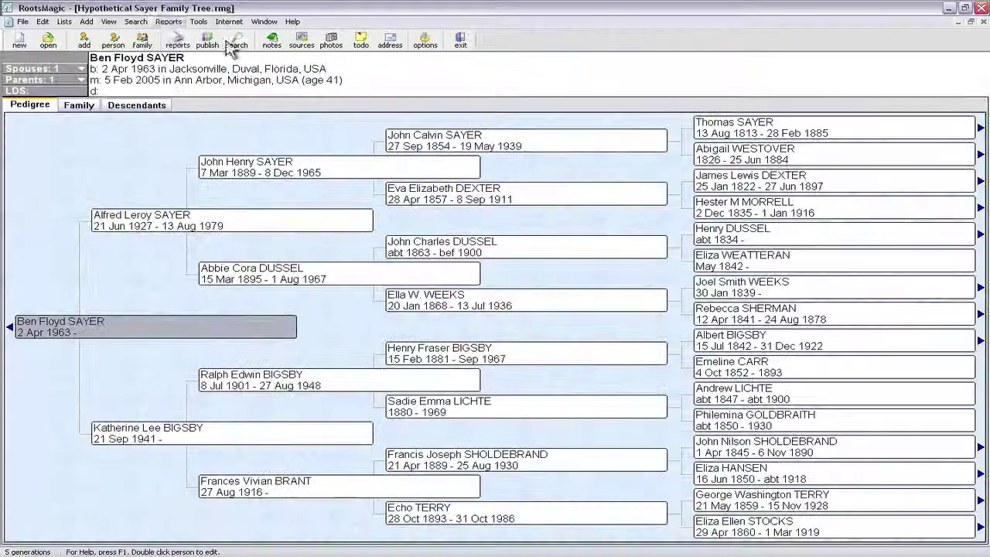
click(168, 21)
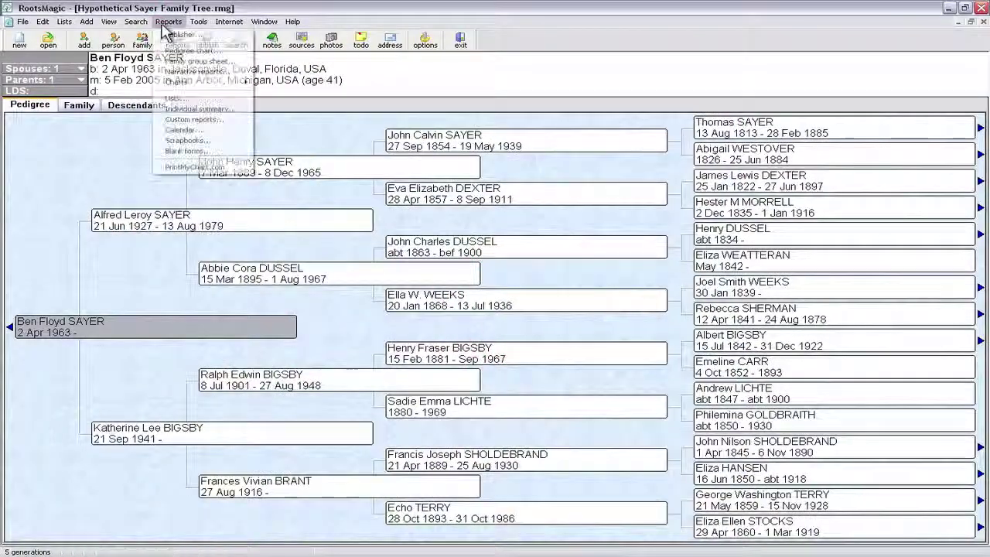
click(189, 89)
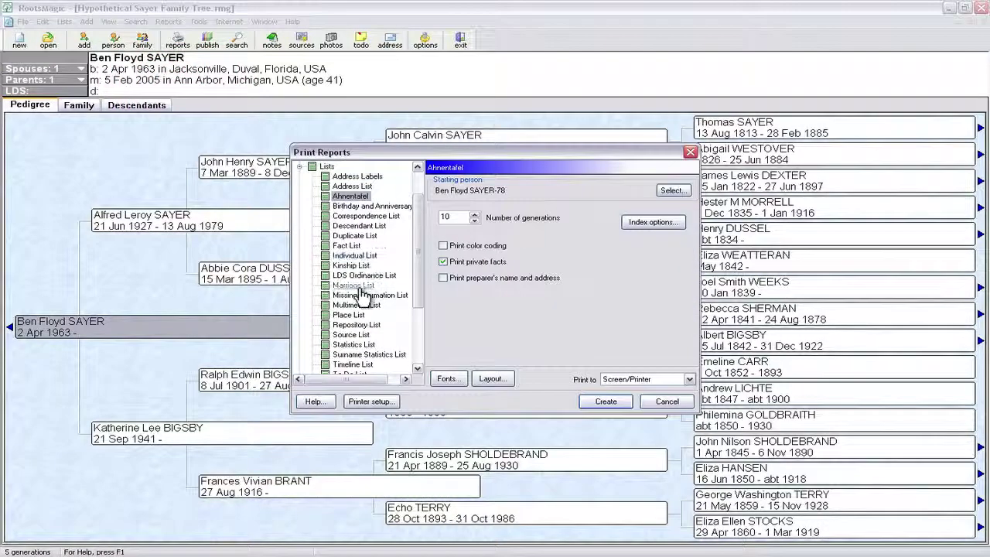
Preview the unlinked-people Individual List again, then close the preview and Print Reports
click(348, 255)
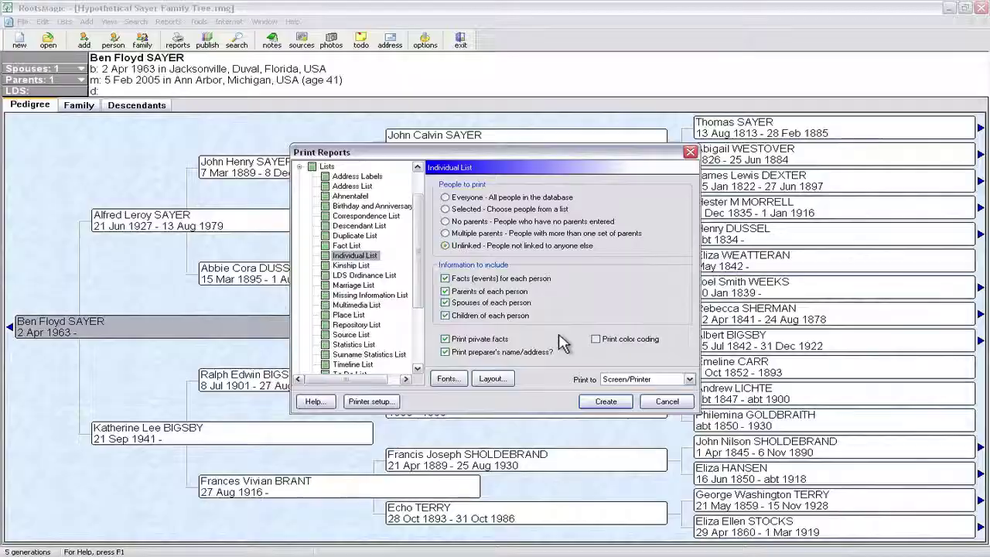
click(606, 402)
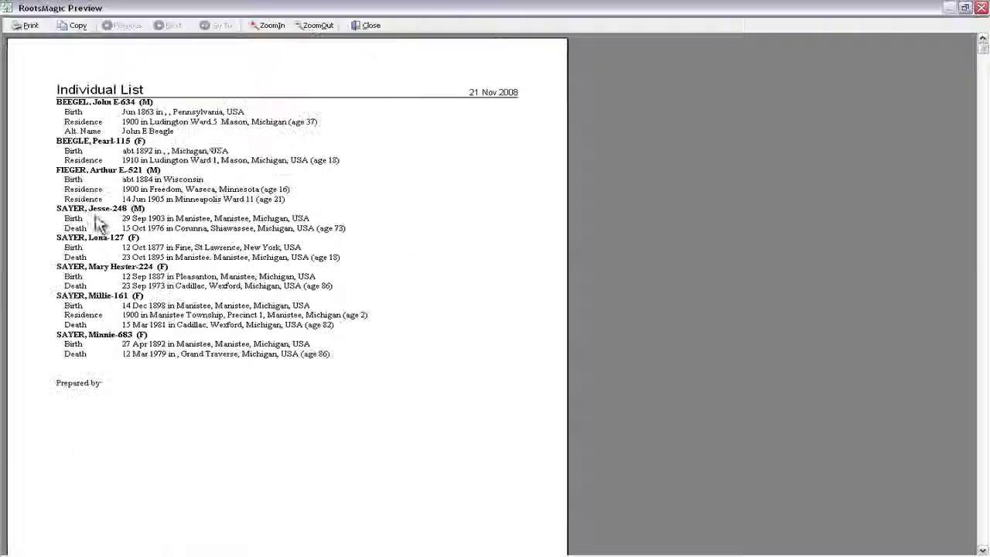
click(379, 23)
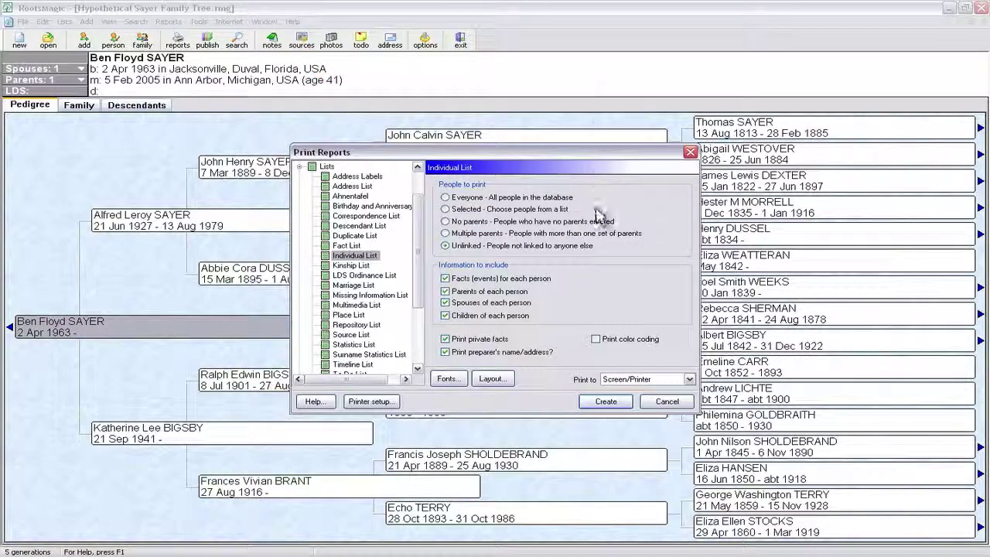
click(656, 401)
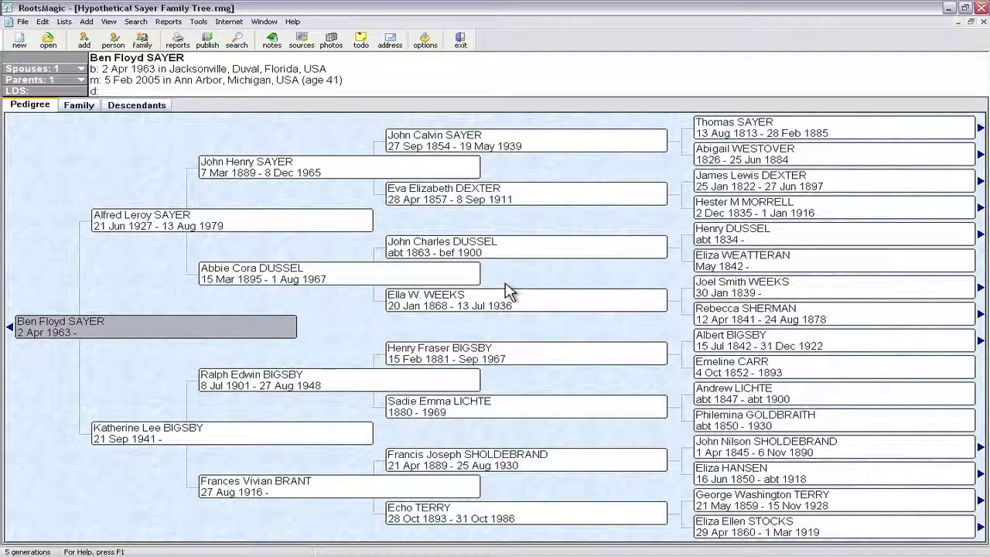